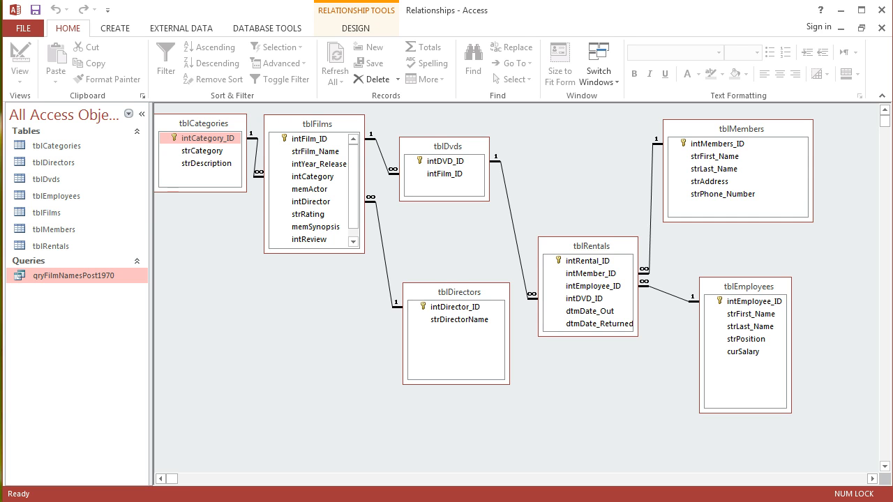
# Move tblDirectors up closer to tblFilms in the Relationships diagram.
pyautogui.click(460, 293)
pyautogui.moveTo(472, 293); pyautogui.dragTo(462, 264)
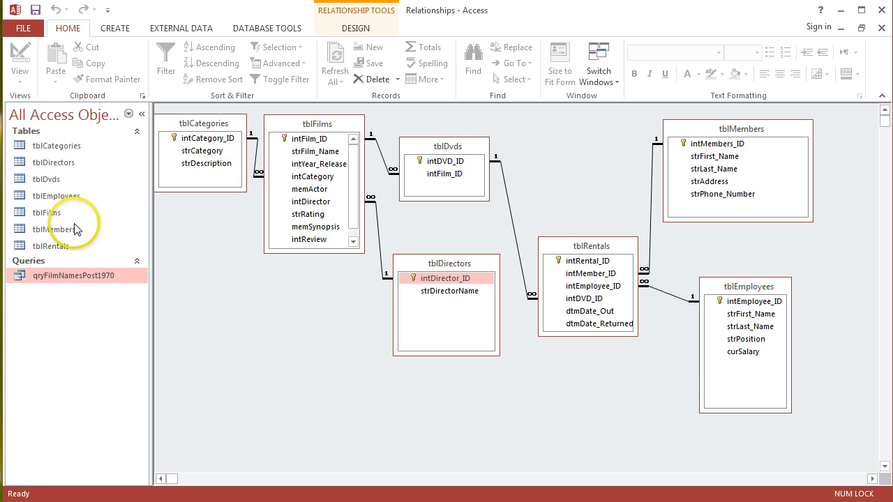
# View the tblCategories records, then bring up the Database Tools ribbon.
pyautogui.doubleClick(56, 146)
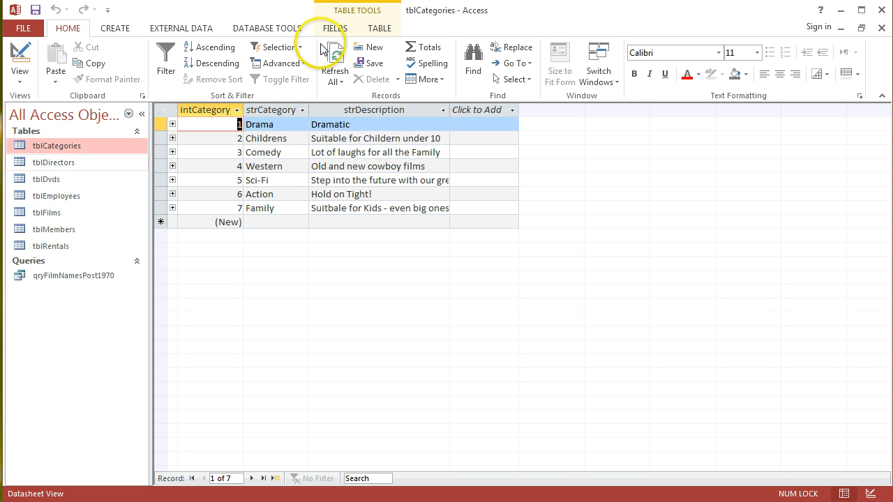
pyautogui.click(267, 28)
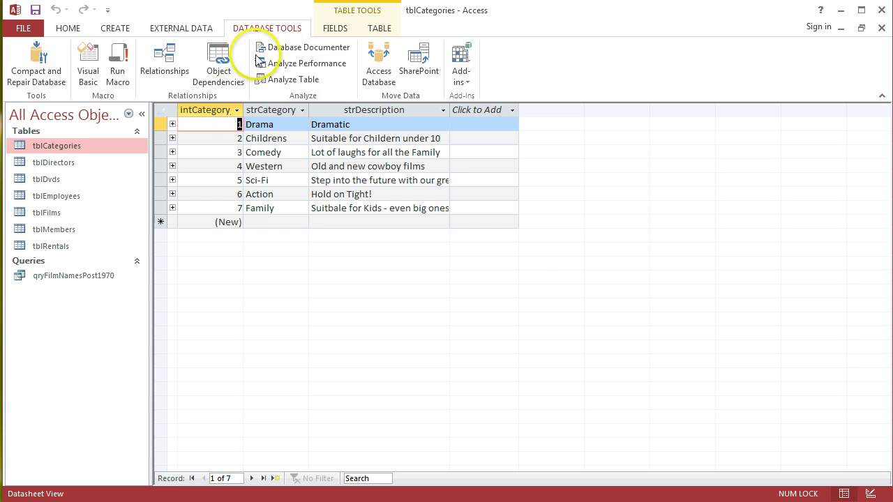
# Show the Relationships diagram again, then move to the Create tools.
pyautogui.click(165, 70)
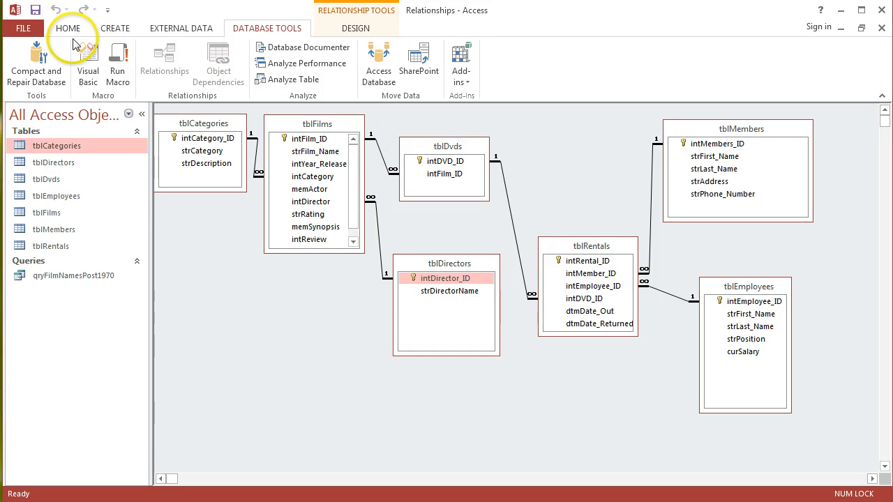
pyautogui.click(115, 28)
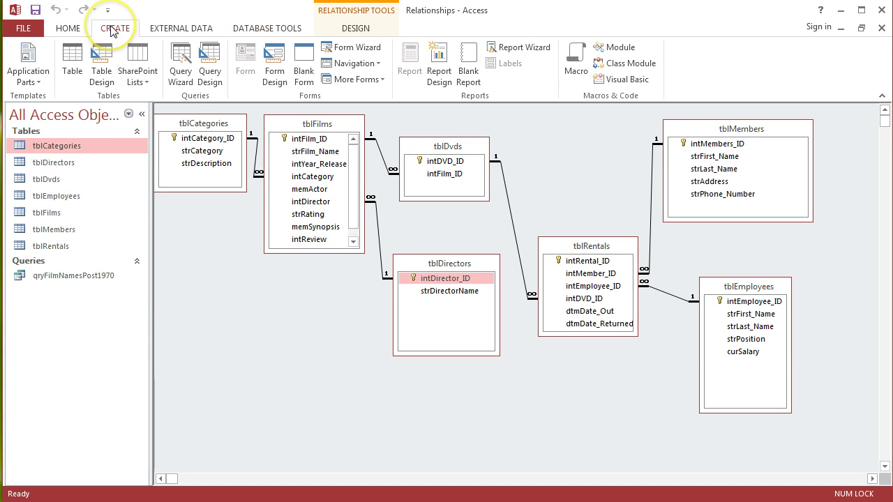
# Start a new query in Design view and add tblCategories, tblDirectors and tblFilms to it.
pyautogui.click(210, 78)
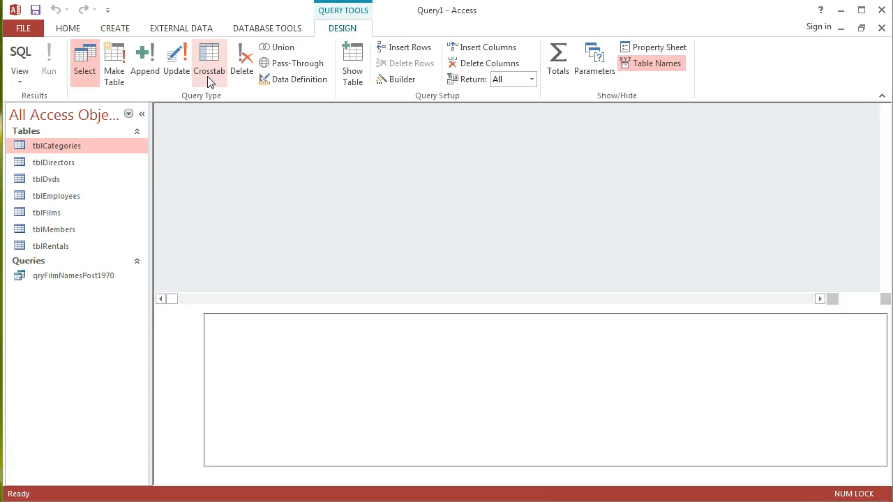
pyautogui.moveTo(462, 313); pyautogui.dragTo(544, 139)
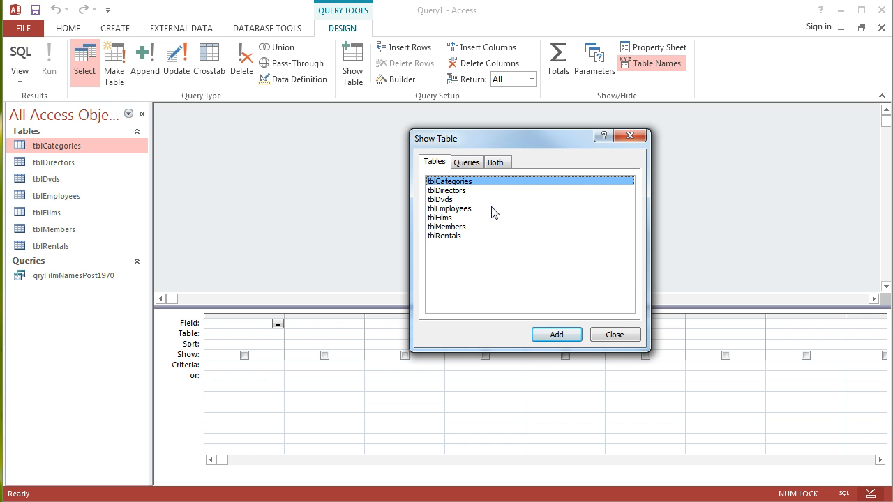
pyautogui.keyDown('ctrl'); pyautogui.click(446, 190); pyautogui.keyUp('ctrl')
pyautogui.keyDown('ctrl'); pyautogui.click(439, 218); pyautogui.keyUp('ctrl')
pyautogui.keyDown('ctrl'); pyautogui.click(440, 218); pyautogui.keyUp('ctrl')
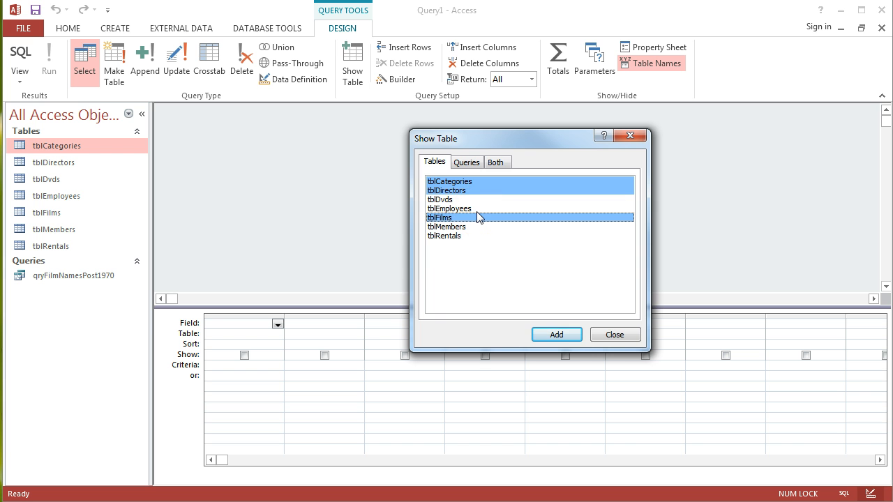
pyautogui.click(557, 335)
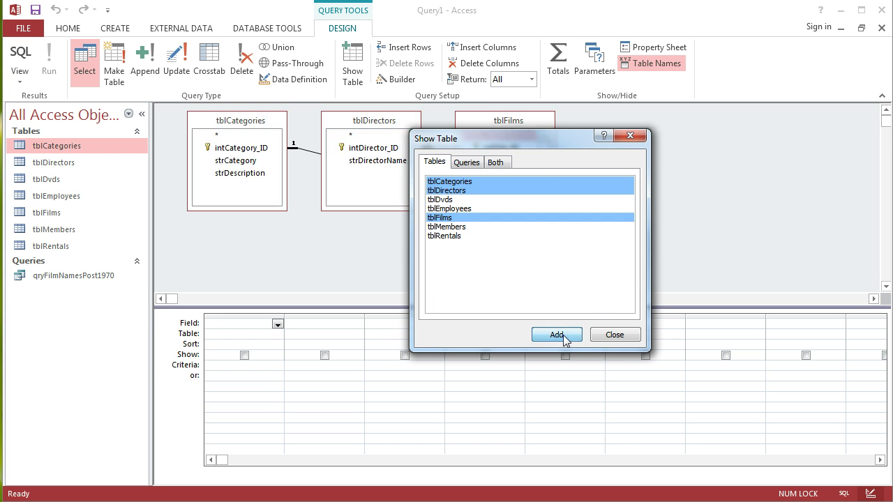
# Close Show Table and arrange the tables as tblCategories, tblFilms, tblDirectors left to right.
pyautogui.click(614, 334)
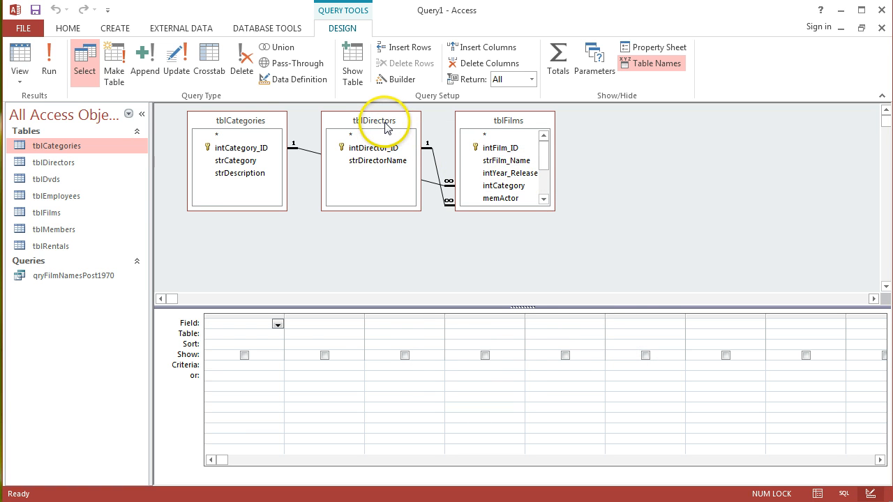
pyautogui.moveTo(376, 124); pyautogui.dragTo(663, 120)
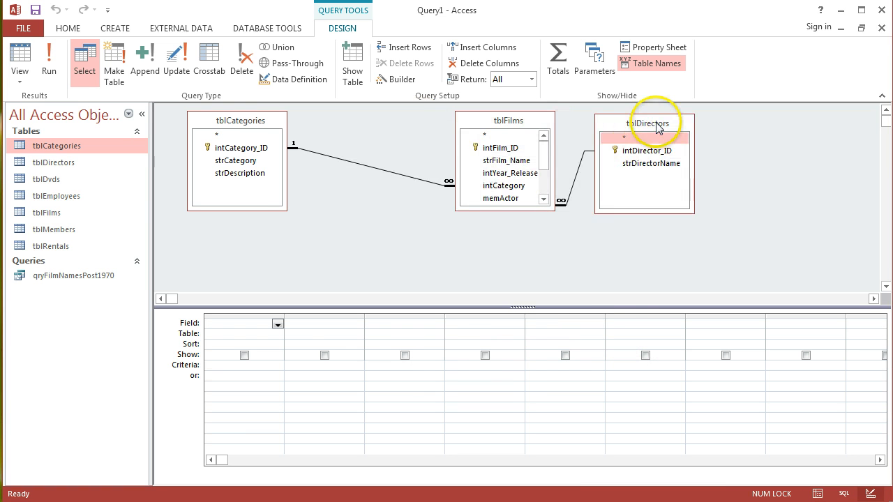
pyautogui.moveTo(537, 119)
pyautogui.mouseDown()
pyautogui.moveTo(478, 136)
pyautogui.moveTo(401, 127)
pyautogui.mouseUp()
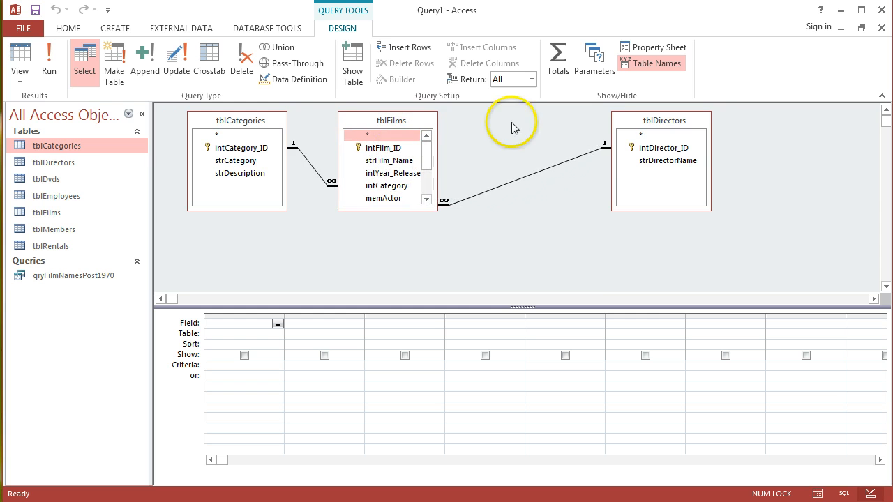
pyautogui.moveTo(649, 122); pyautogui.dragTo(501, 125)
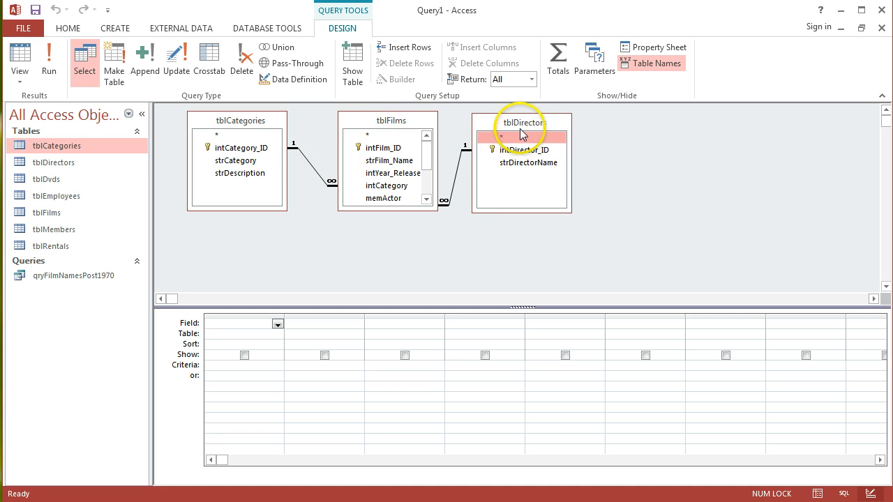
pyautogui.moveTo(530, 126); pyautogui.dragTo(551, 125)
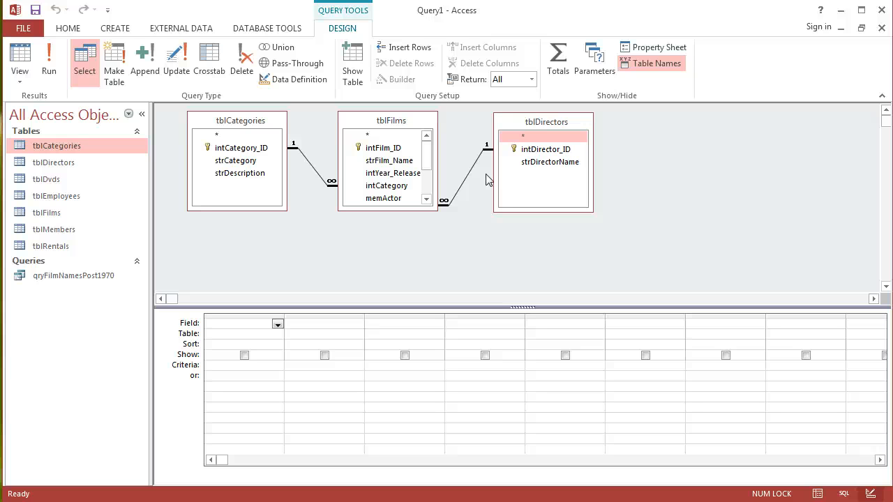
# Add strCategory, strFilm_Name and strDirectorName to the grid with Western as the category criterion.
pyautogui.doubleClick(248, 165)
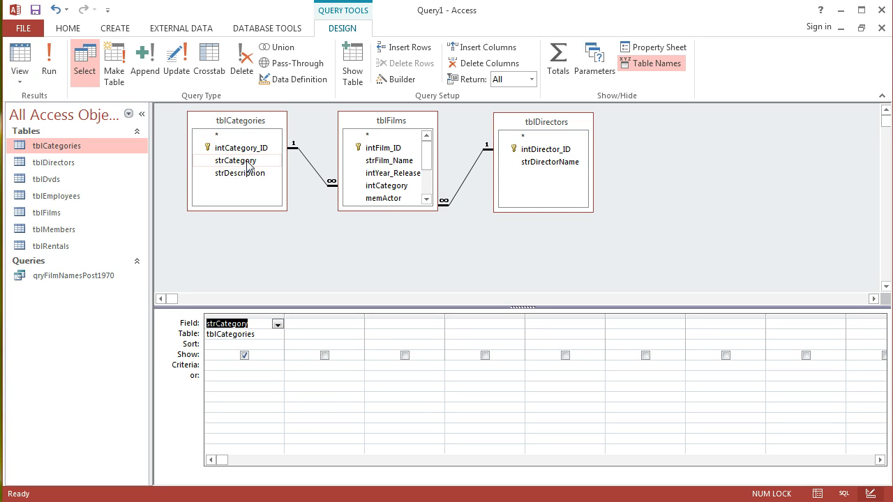
pyautogui.doubleClick(389, 160)
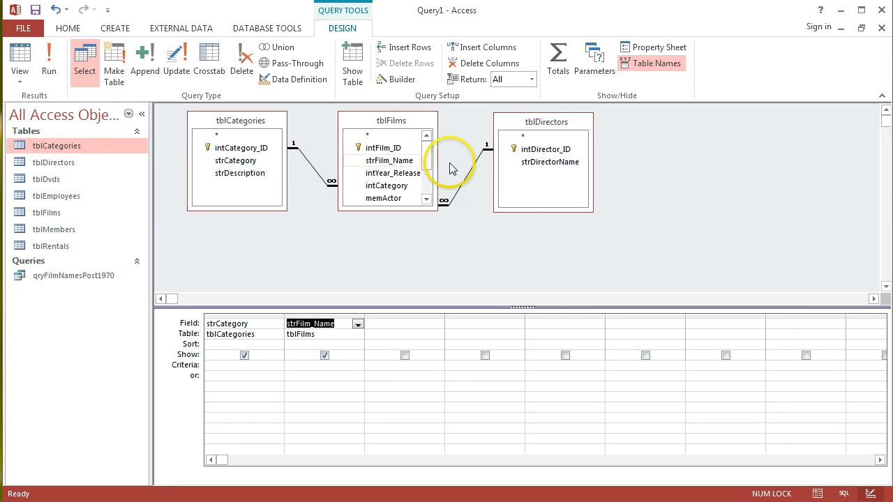
pyautogui.doubleClick(546, 165)
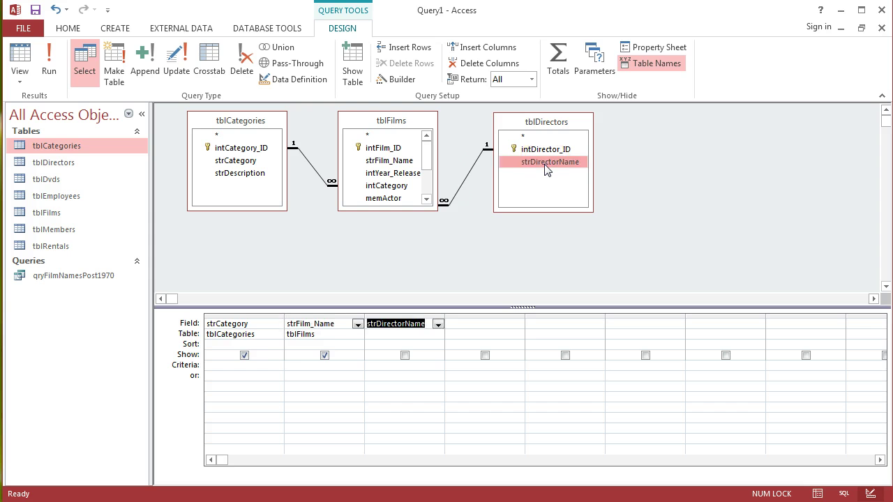
pyautogui.click(238, 365)
pyautogui.write('Western')
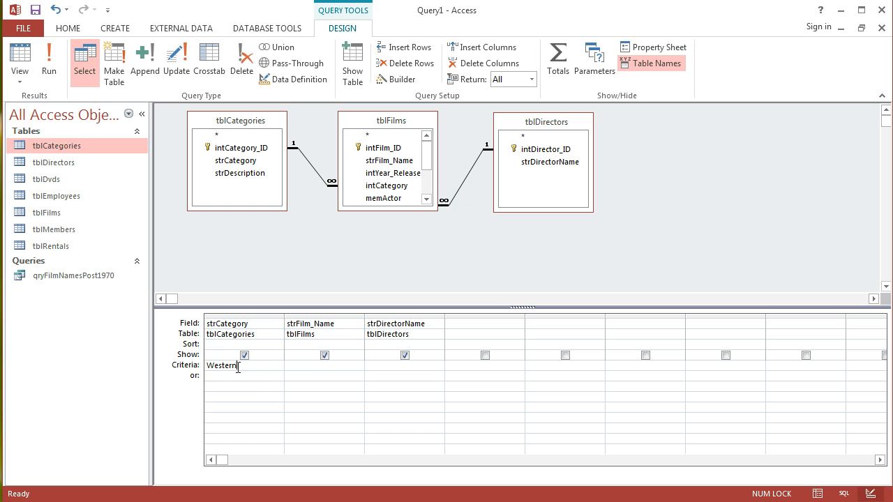
pyautogui.click(242, 369)
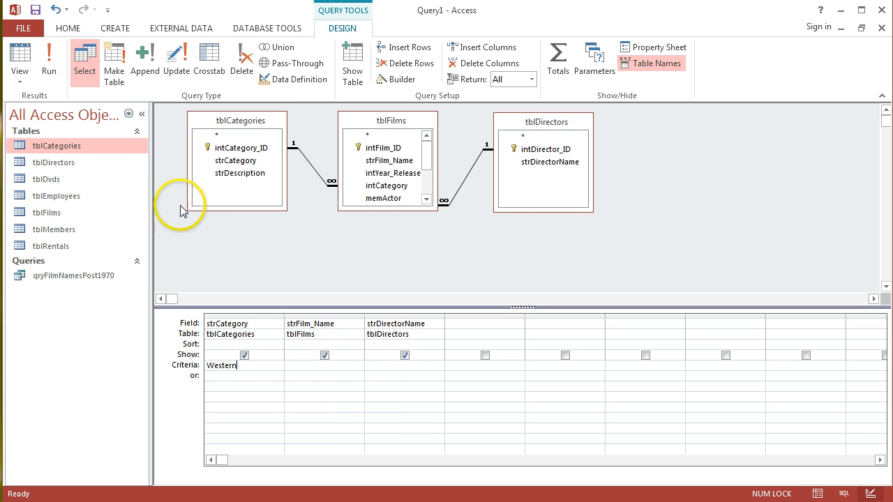
# Run Query1 to list the ten Western films with their directors in datasheet view.
pyautogui.click(51, 60)
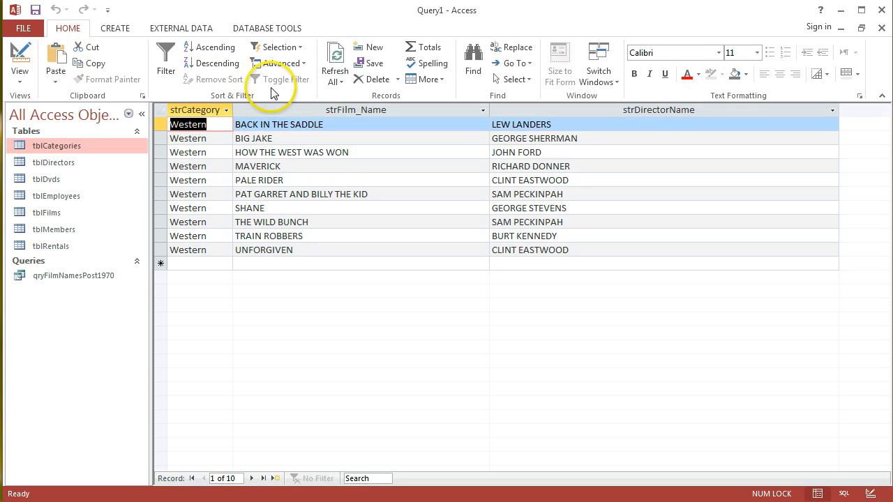